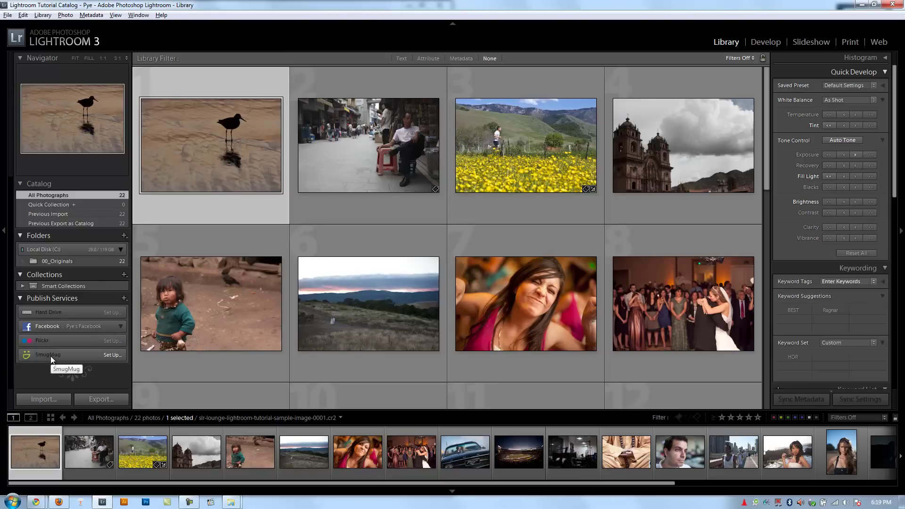
# Step: Set up a Hard Drive publish service described as 'SLR Lounge Publishing Test'
pyautogui.moveTo(235, 163)
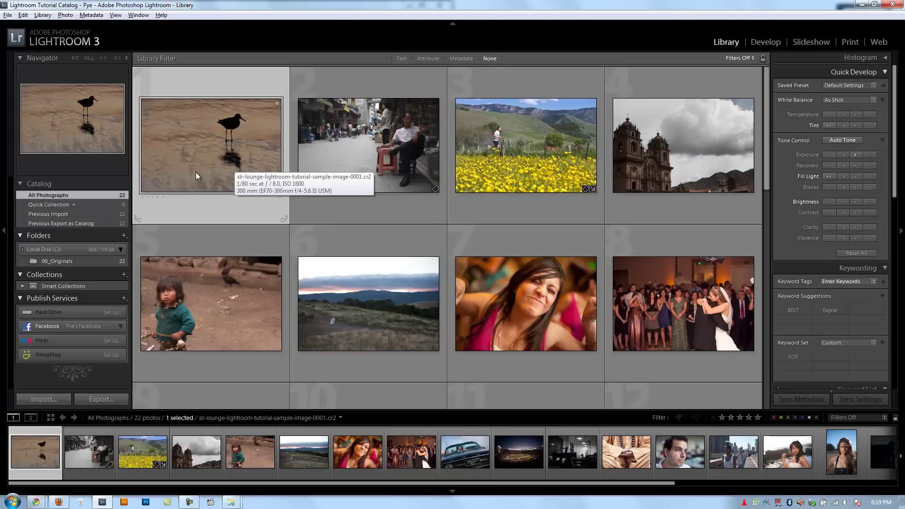
pyautogui.click(105, 312)
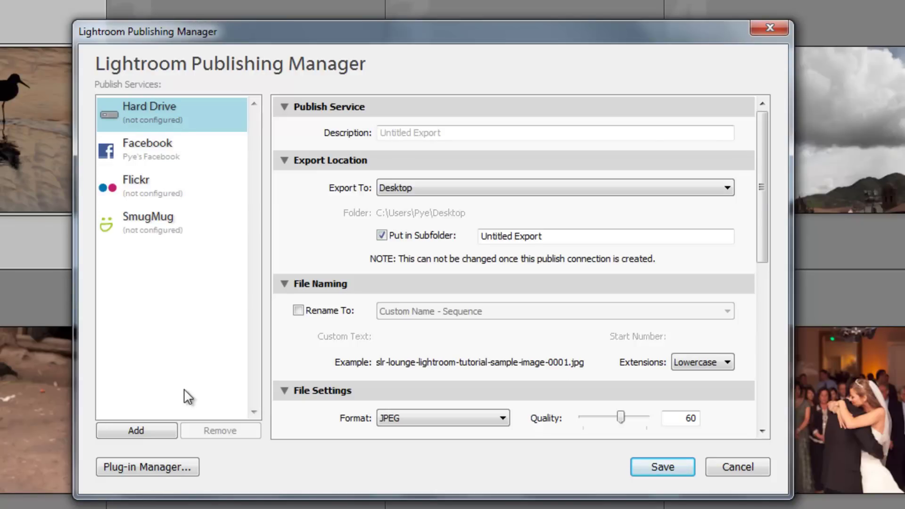
pyautogui.click(424, 138)
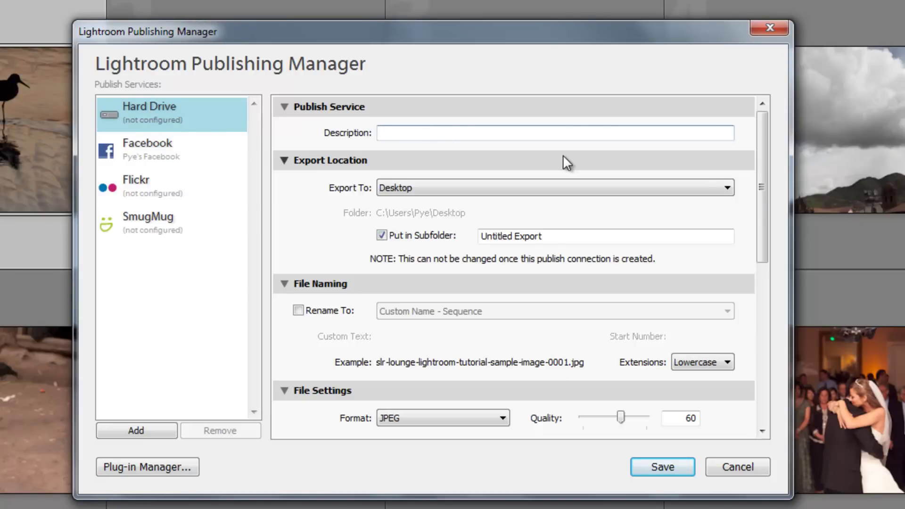
pyautogui.write('SLR Lou')
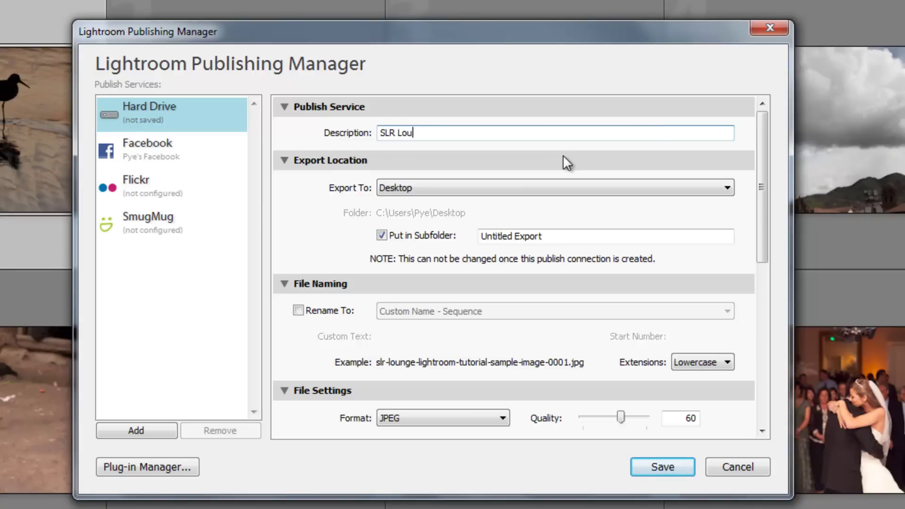
pyautogui.write('nge Test Publish')
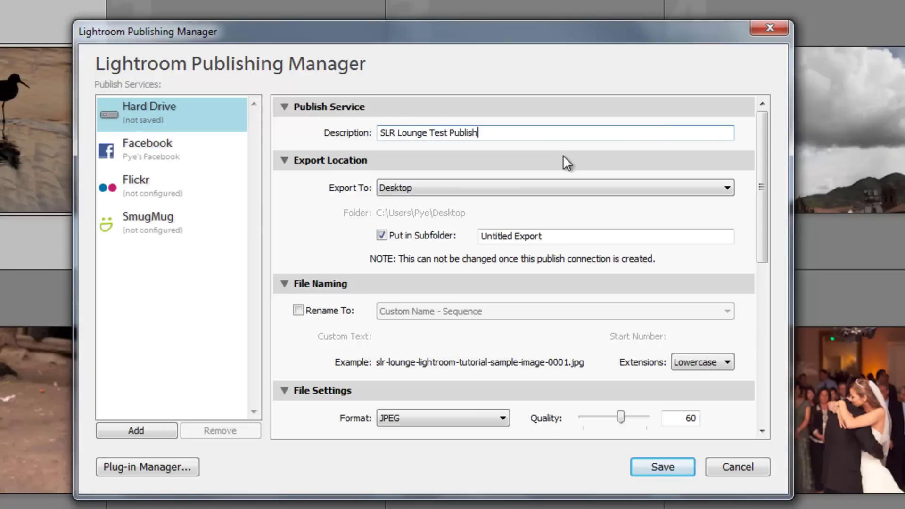
pyautogui.write('ing')
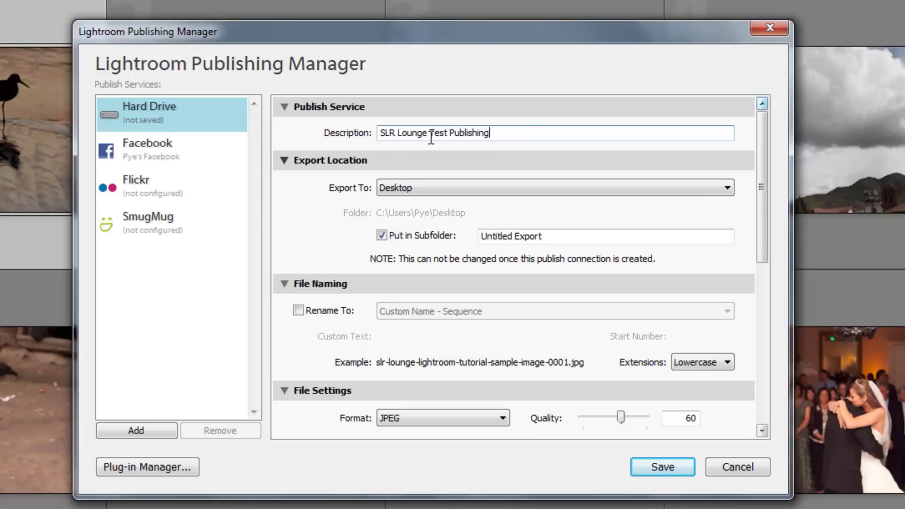
pyautogui.moveTo(429, 134); pyautogui.dragTo(532, 180)
pyautogui.write('Publishing Test')
pyautogui.press('Tab')
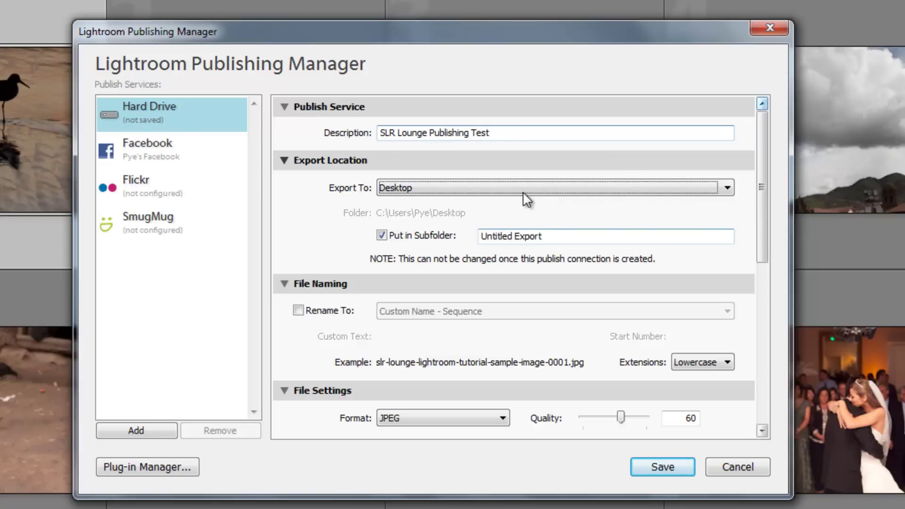
# Step: Keep the export destination on the Desktop with a 'Temporary Publications' subfolder
pyautogui.click(523, 192)
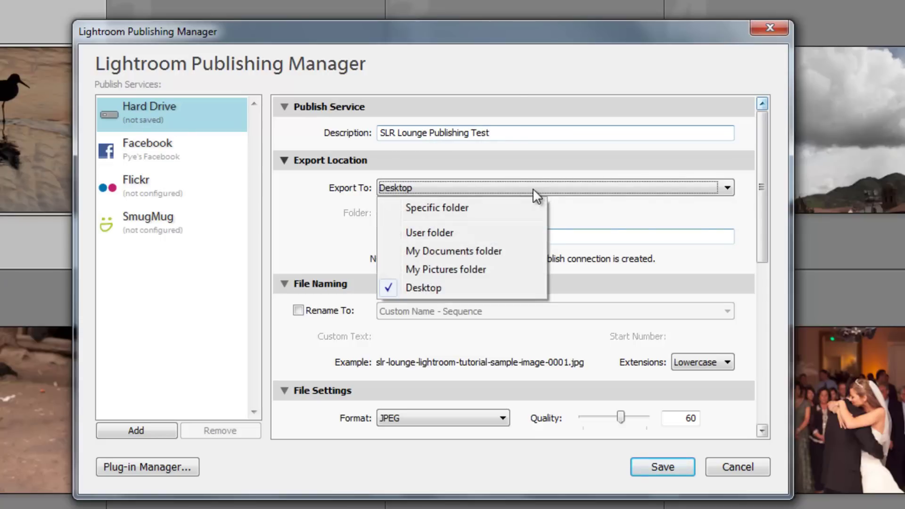
pyautogui.click(454, 207)
pyautogui.click(563, 186)
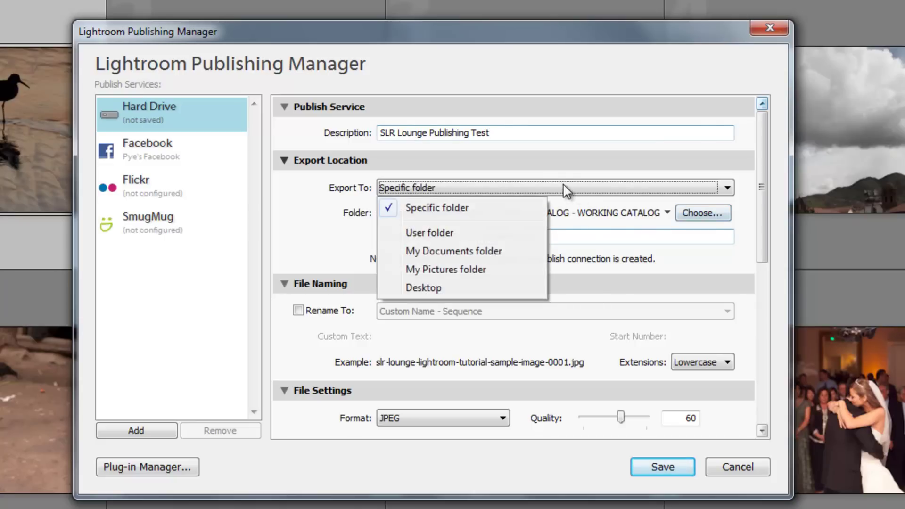
pyautogui.click(421, 286)
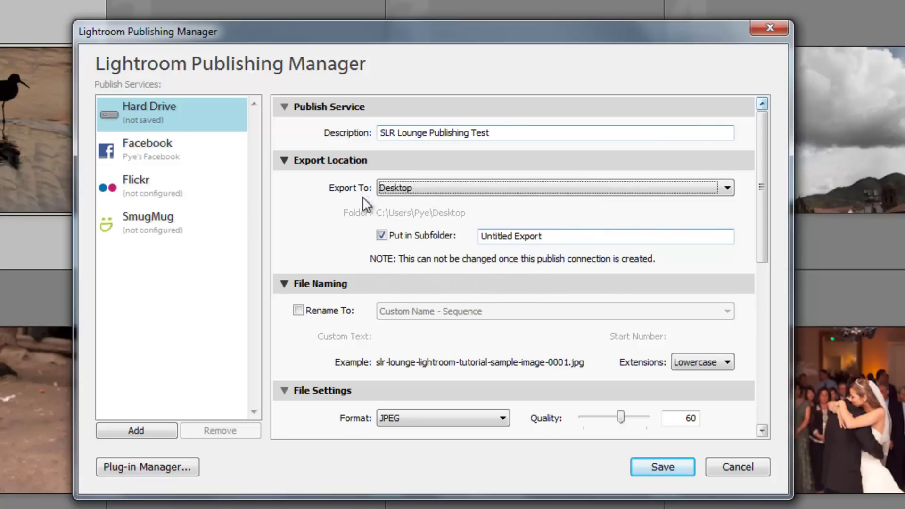
pyautogui.press('Tab')
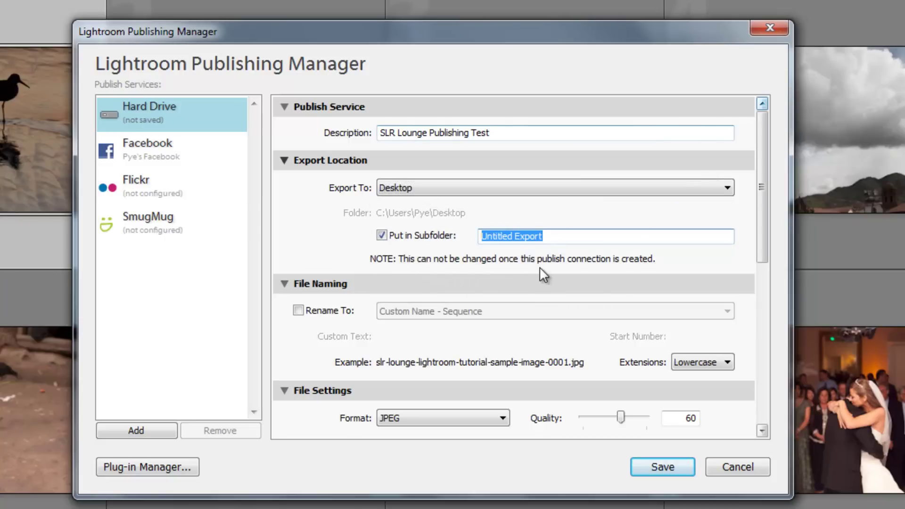
pyautogui.write('Tem')
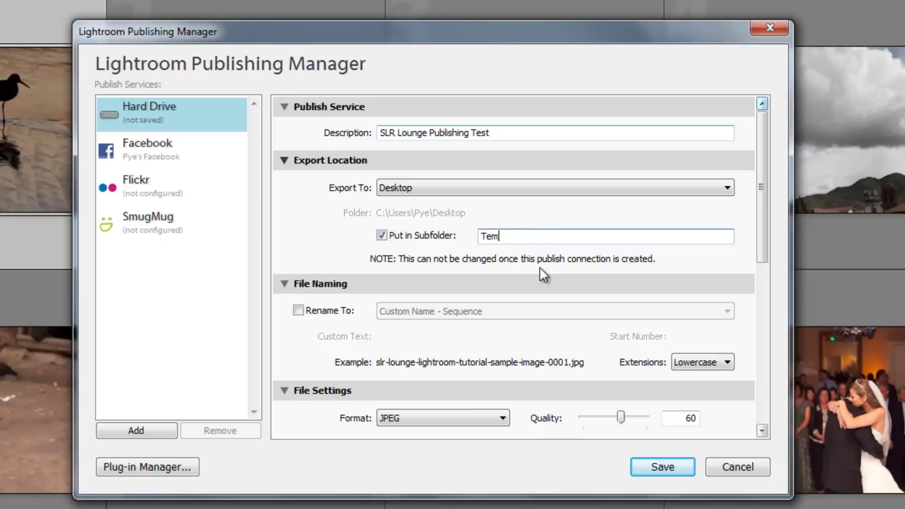
pyautogui.write('porary Publis')
pyautogui.write('hing')
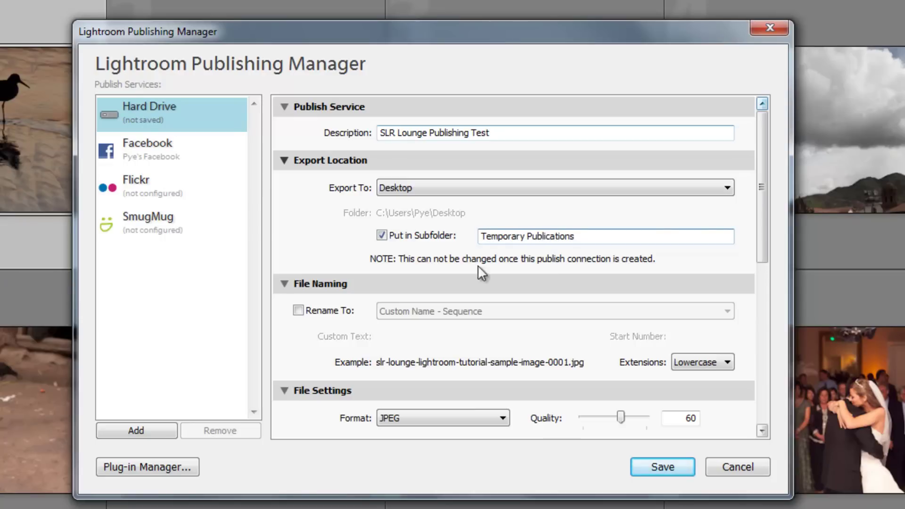
pyautogui.moveTo(765, 204); pyautogui.dragTo(762, 228)
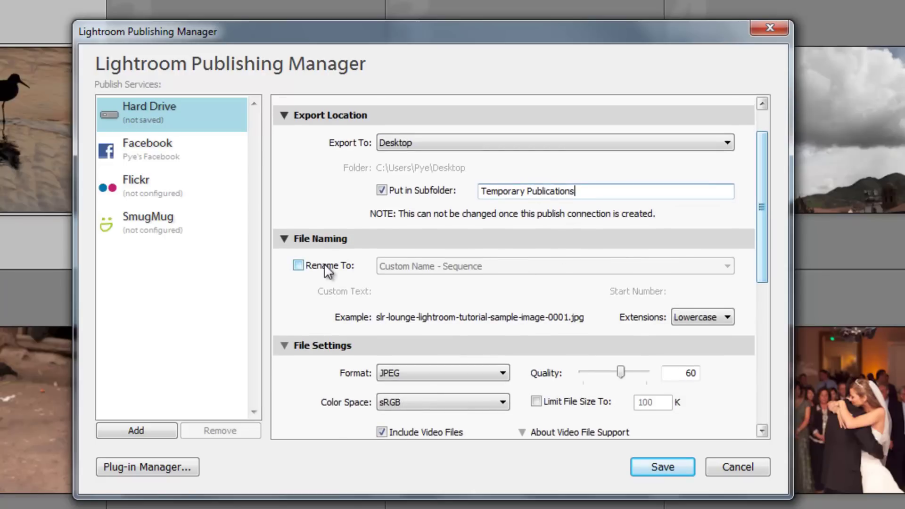
# Step: Scroll down to File Settings and change the JPEG quality from 60 to 80
pyautogui.moveTo(764, 241); pyautogui.dragTo(761, 287)
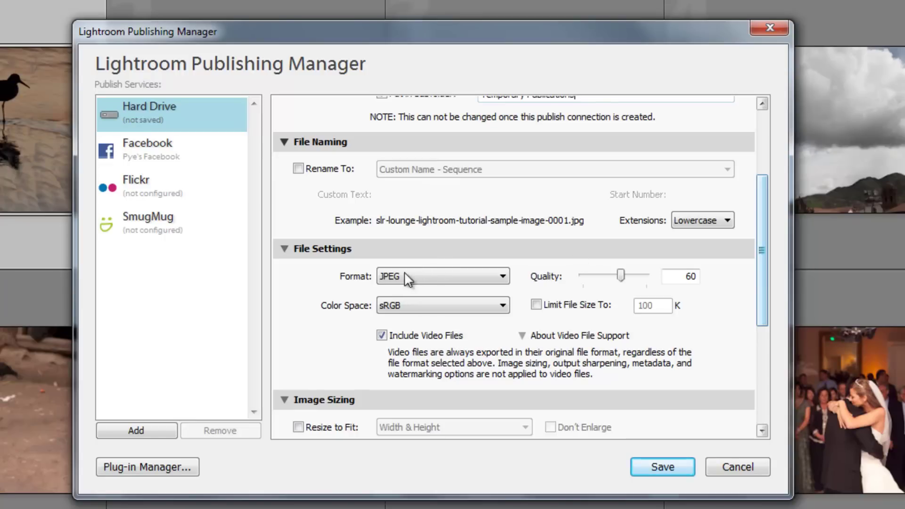
pyautogui.moveTo(762, 246); pyautogui.dragTo(779, 271)
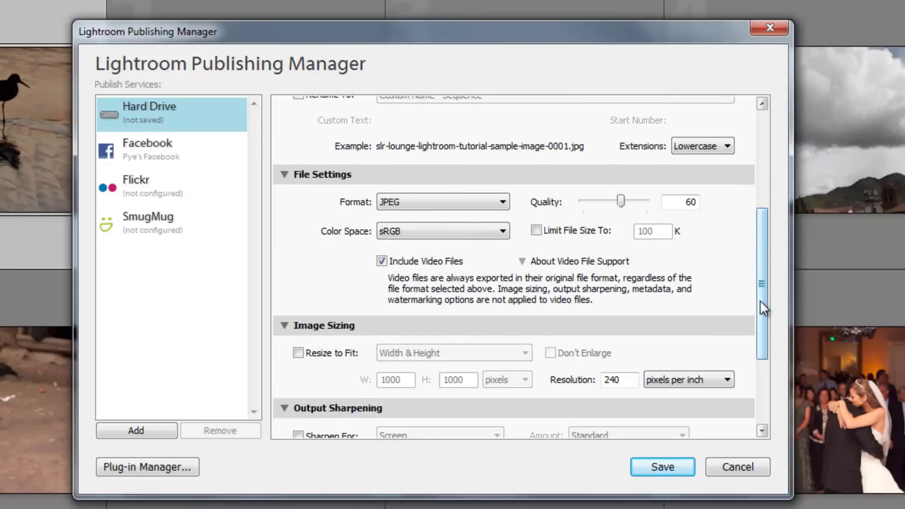
pyautogui.moveTo(759, 299)
pyautogui.mouseDown()
pyautogui.moveTo(761, 330)
pyautogui.moveTo(771, 301)
pyautogui.mouseUp()
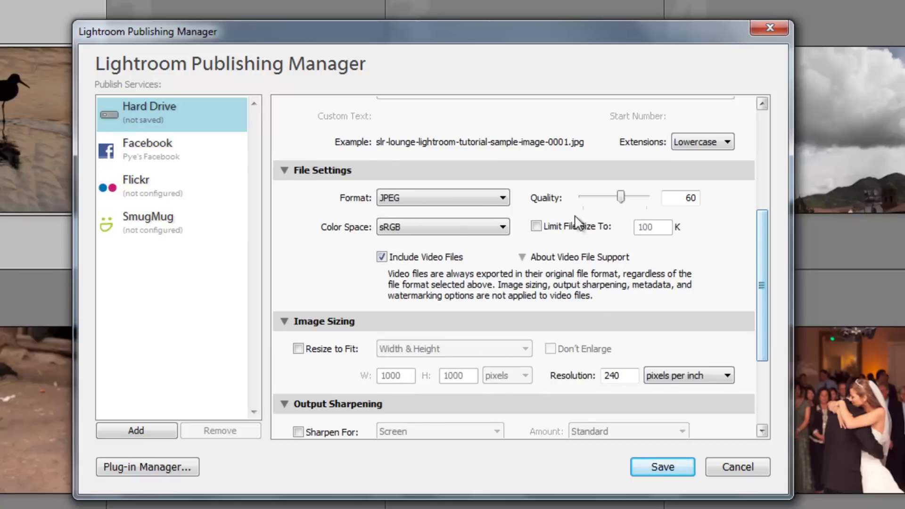
pyautogui.click(674, 198)
pyautogui.write('80')
# Step: Resize exports to a 700 px long edge at 72 ppi resolution
pyautogui.click(335, 350)
pyautogui.click(439, 351)
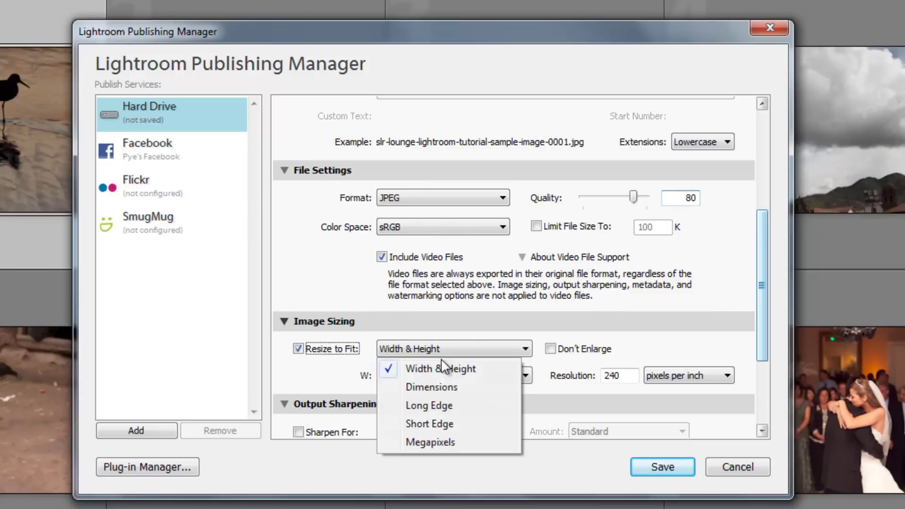
pyautogui.click(437, 405)
pyautogui.doubleClick(468, 376)
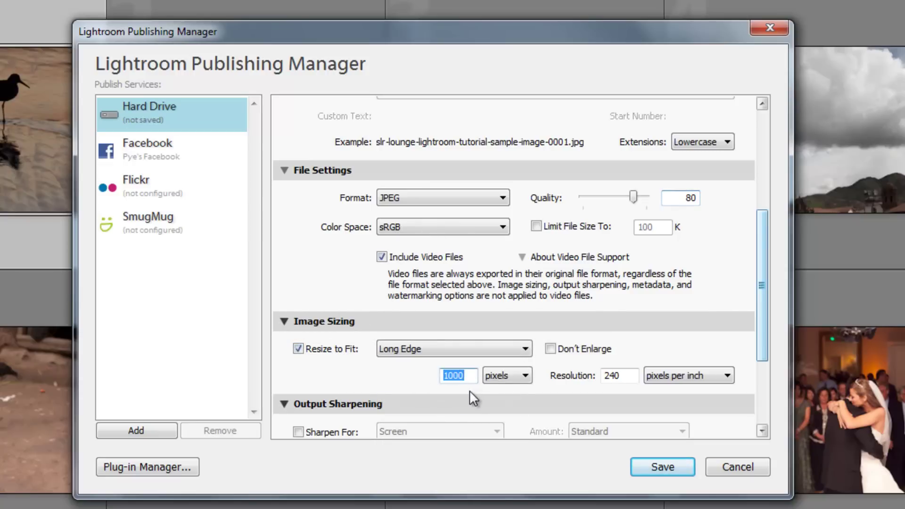
pyautogui.write('700')
pyautogui.moveTo(763, 312); pyautogui.dragTo(758, 367)
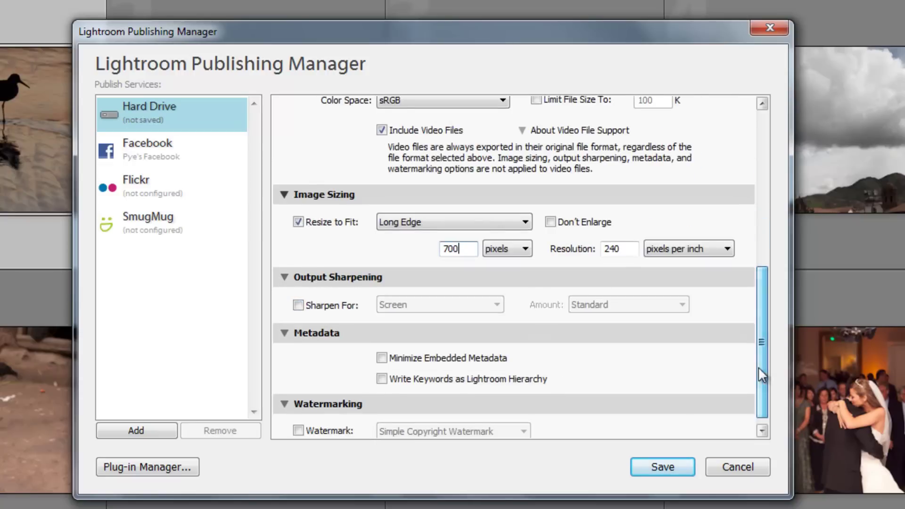
pyautogui.doubleClick(611, 248)
pyautogui.write('72')
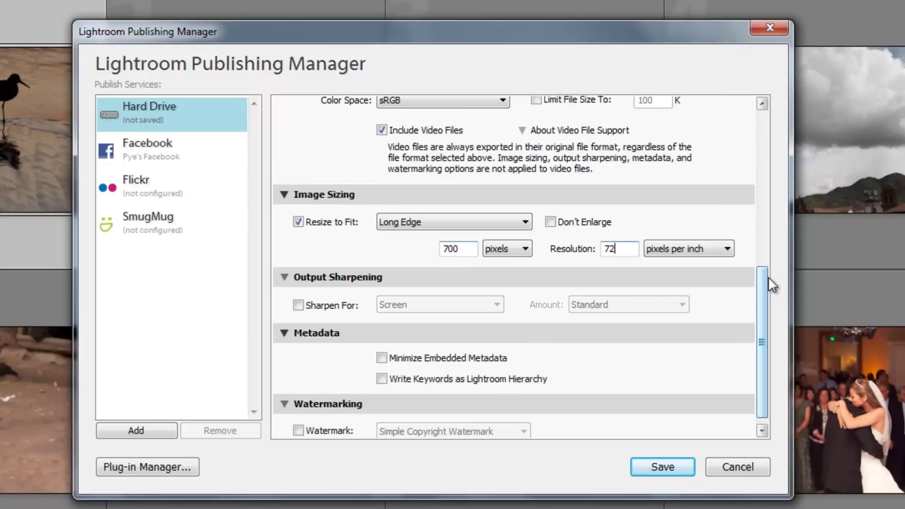
# Step: Turn on High sharpening for Screen and minimize embedded metadata
pyautogui.scroll(-1, 767, 276)
pyautogui.click(319, 295)
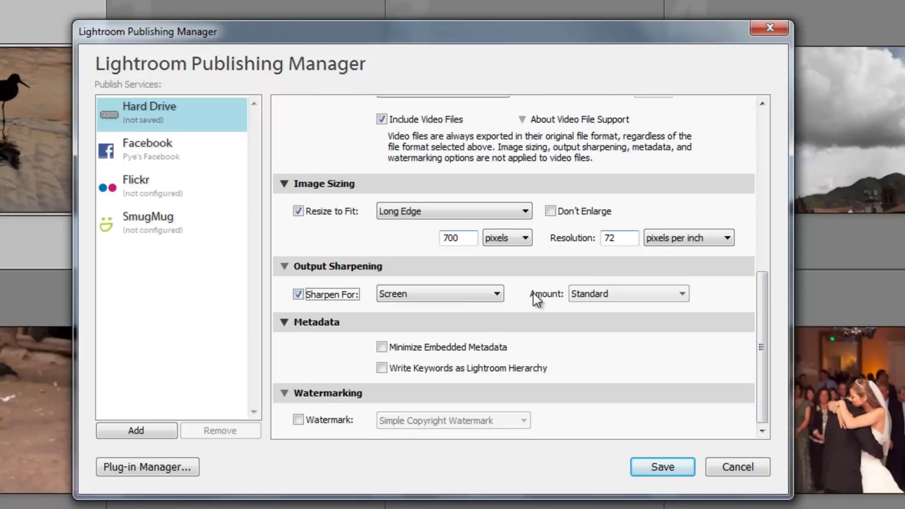
pyautogui.click(461, 293)
pyautogui.click(462, 295)
pyautogui.click(603, 294)
pyautogui.click(607, 351)
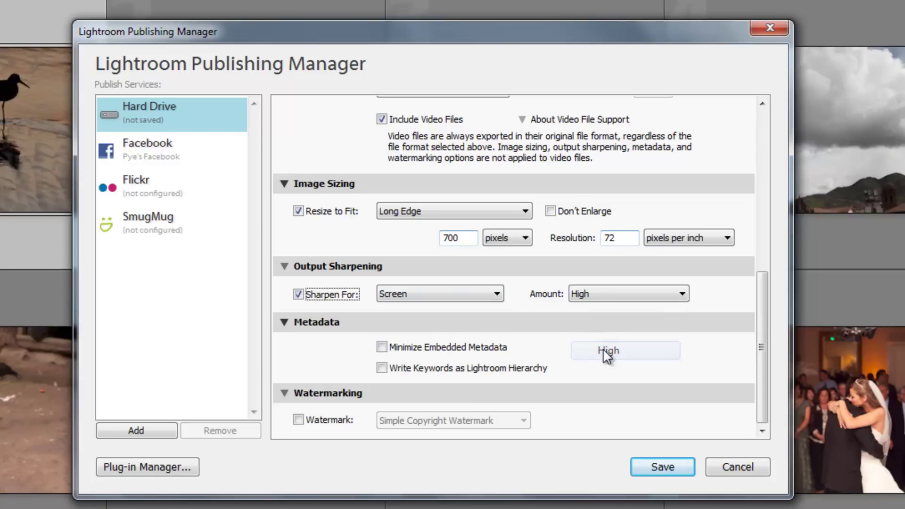
pyautogui.click(391, 348)
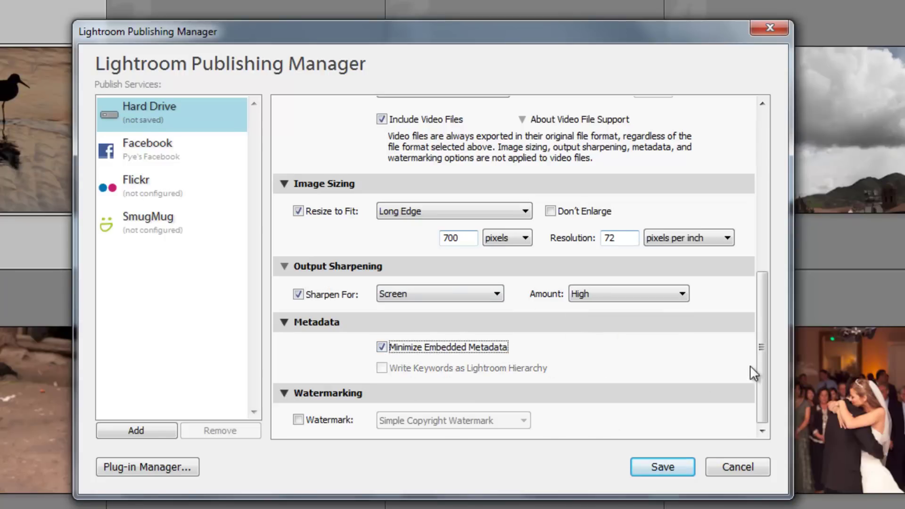
# Step: Apply the LJP One Size Fits All Preset watermark and save the service
pyautogui.click(319, 419)
pyautogui.click(432, 422)
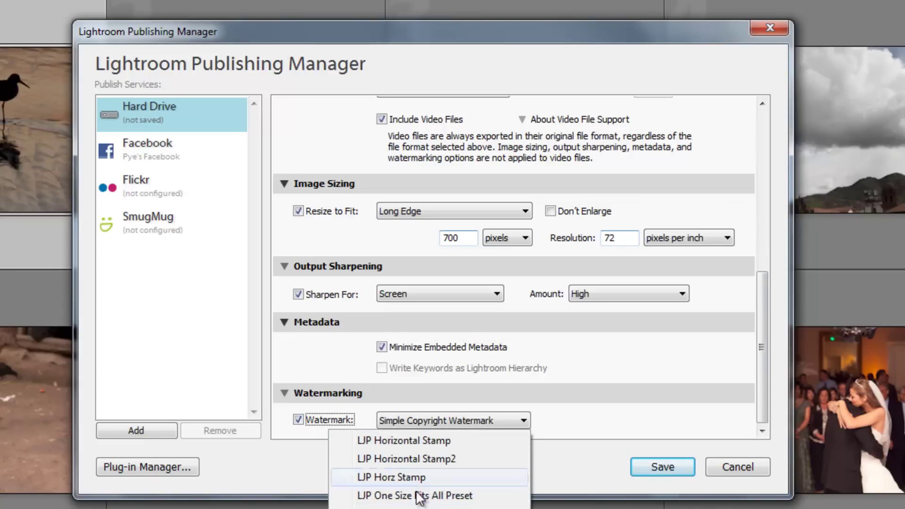
pyautogui.click(415, 496)
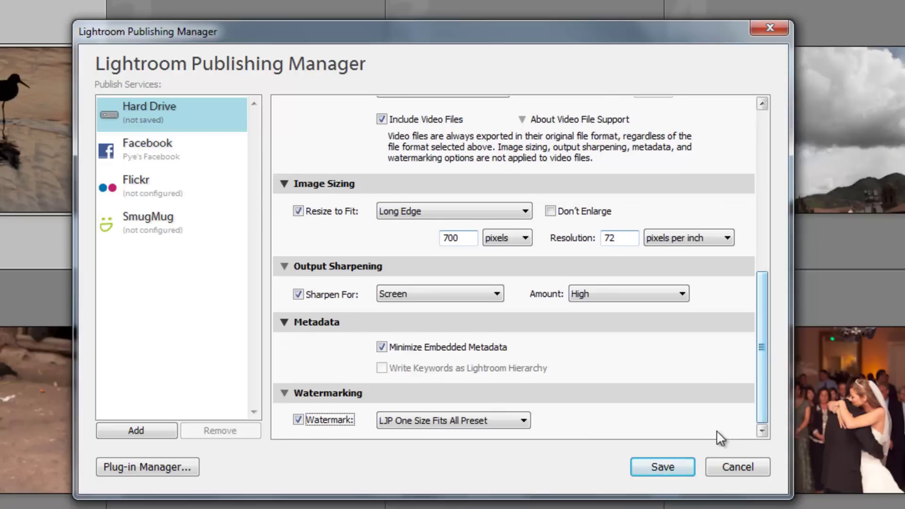
pyautogui.click(672, 464)
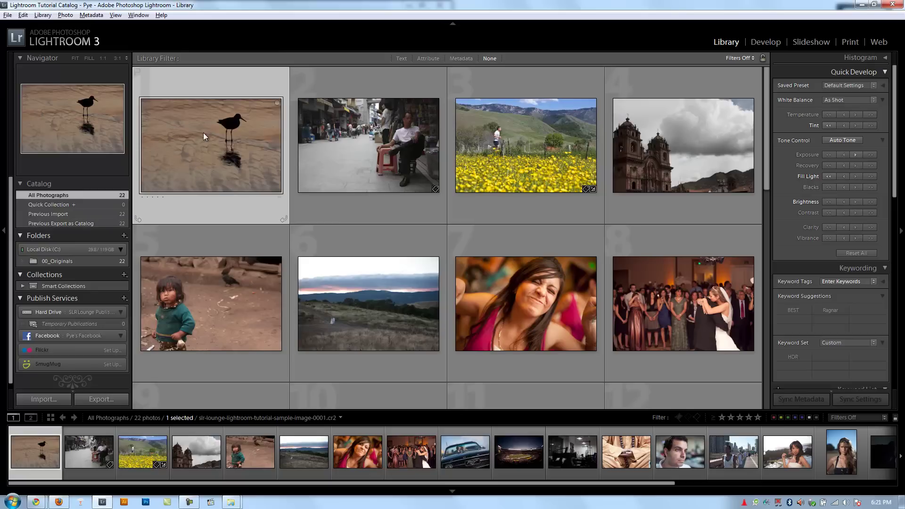
# Step: Add the bird, street and flower photos to Temporary Publications and publish them
pyautogui.keyDown('ctrl'); pyautogui.click(375, 154); pyautogui.keyUp('ctrl')
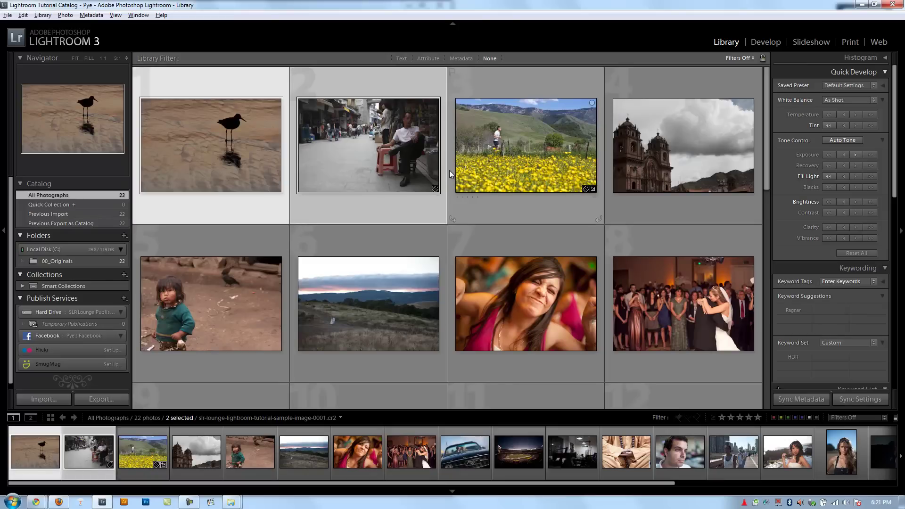
pyautogui.keyDown('ctrl'); pyautogui.click(508, 156); pyautogui.keyUp('ctrl')
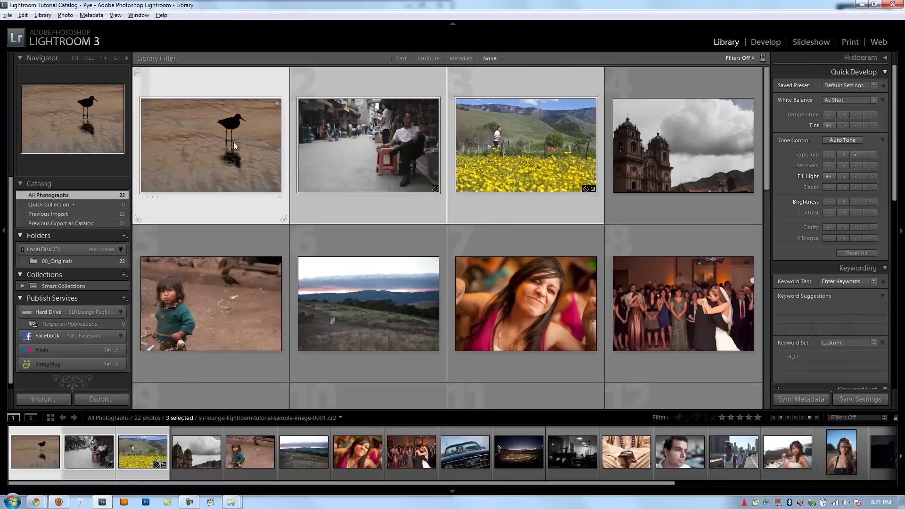
pyautogui.moveTo(233, 142); pyautogui.dragTo(84, 327)
pyautogui.click(86, 323)
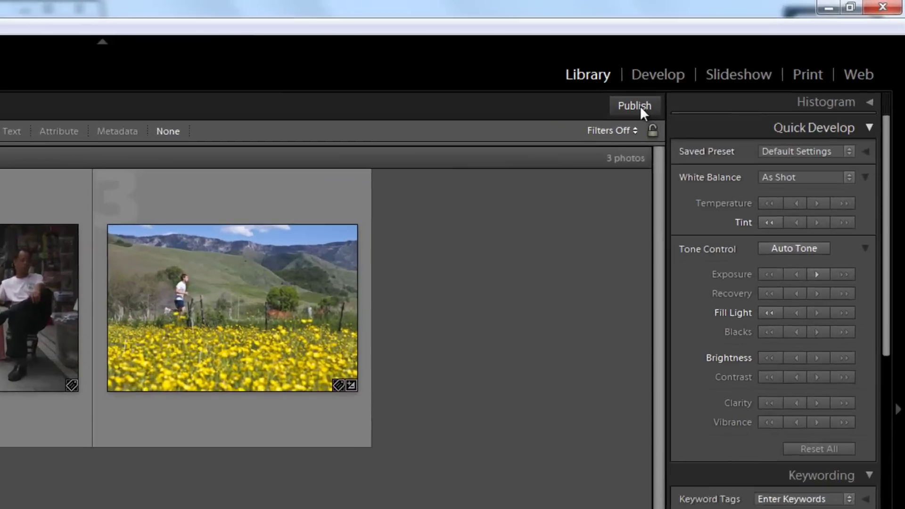
pyautogui.click(637, 105)
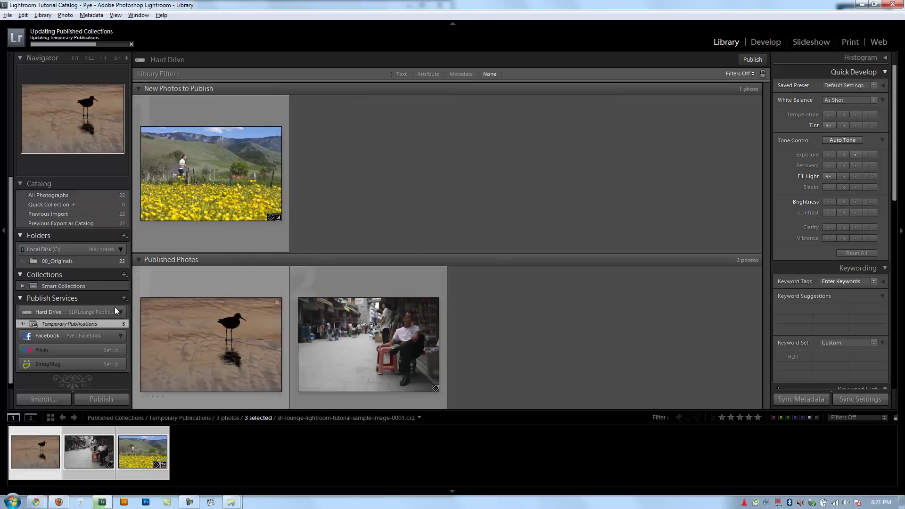
pyautogui.click(86, 326)
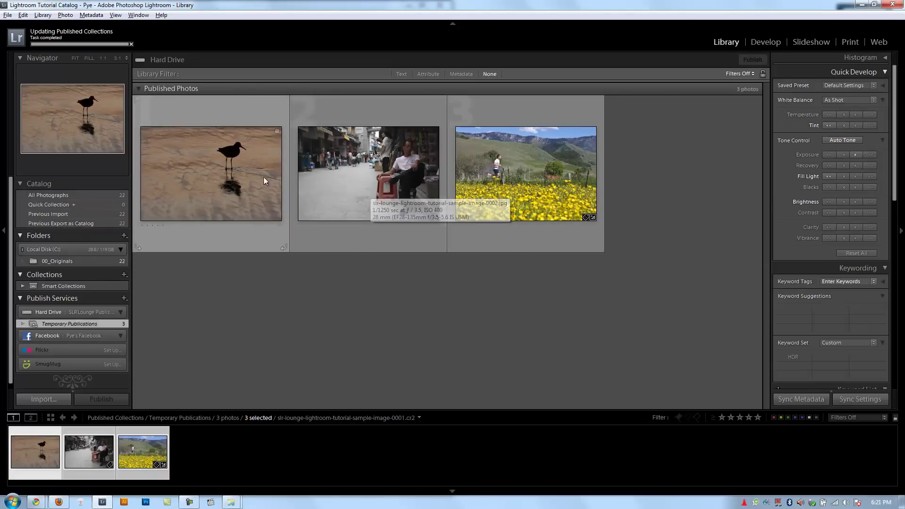
# Step: Minimize Lightroom, the folder windows and the browser to reveal the desktop
pyautogui.click(861, 5)
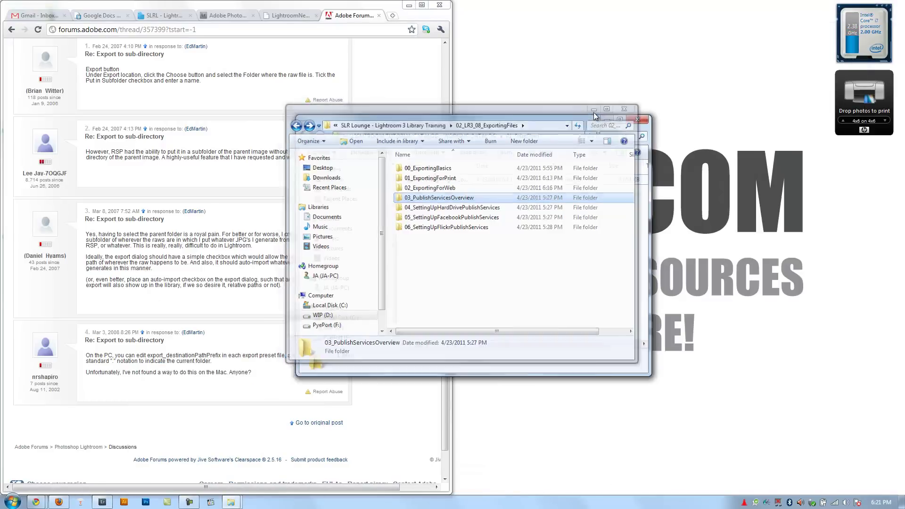
pyautogui.click(594, 109)
pyautogui.click(606, 119)
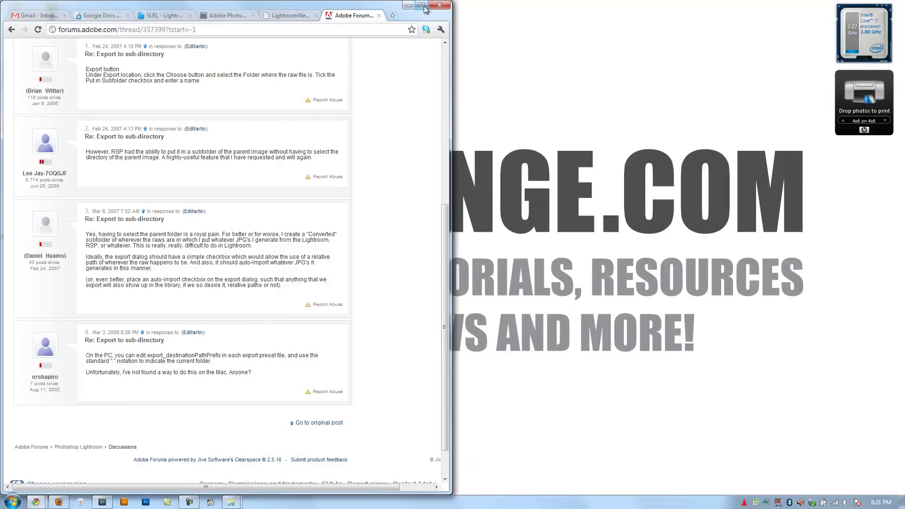
pyautogui.click(409, 4)
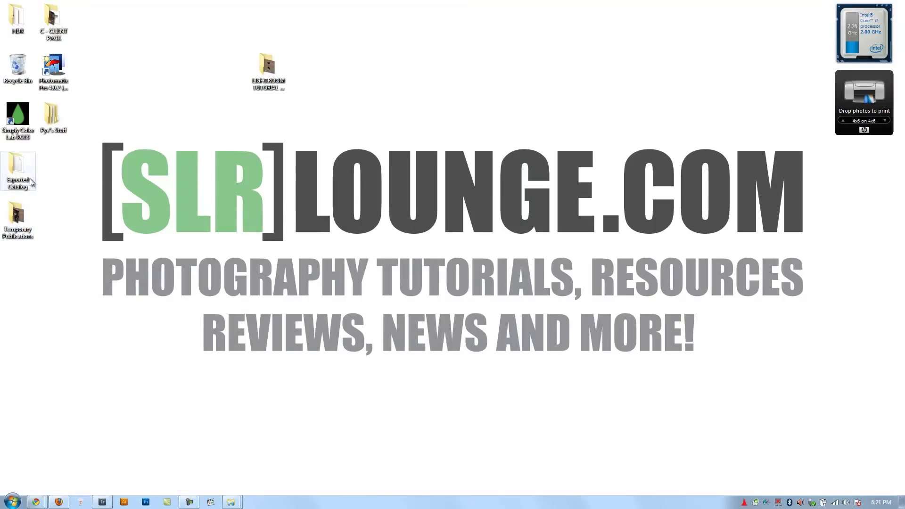
# Step: Open the desktop Temporary Publications folder and view one of the exported JPEGs
pyautogui.doubleClick(17, 218)
pyautogui.doubleClick(431, 186)
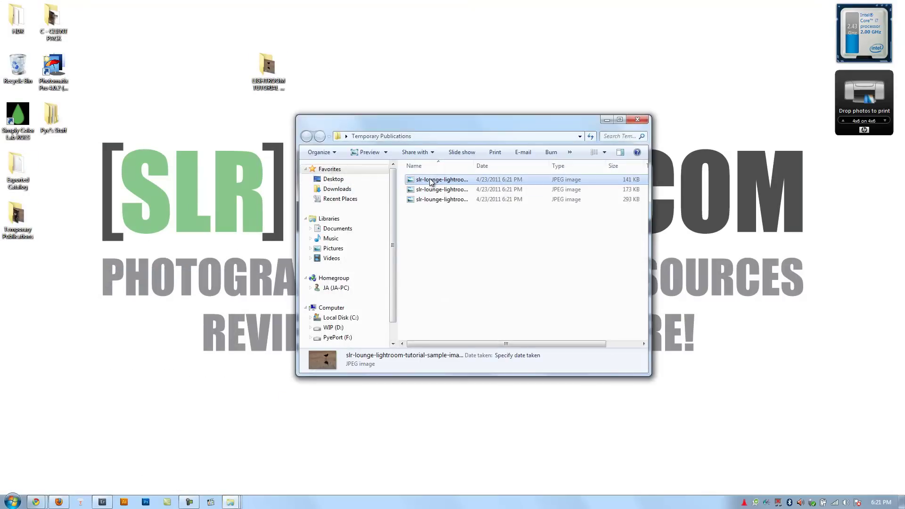
pyautogui.scroll(-1, 469, 203)
pyautogui.scroll(-1, 487, 204)
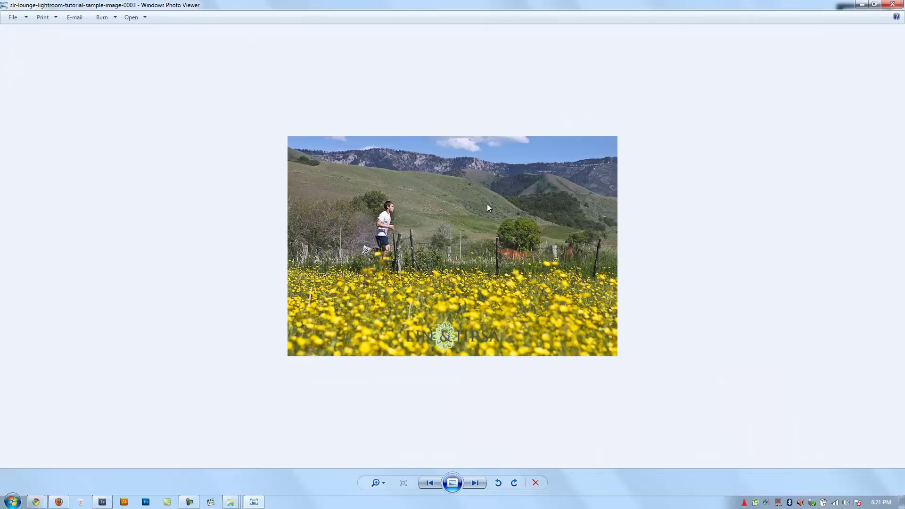
pyautogui.scroll(1, 519, 189)
pyautogui.scroll(1, 519, 189)
pyautogui.click(892, 4)
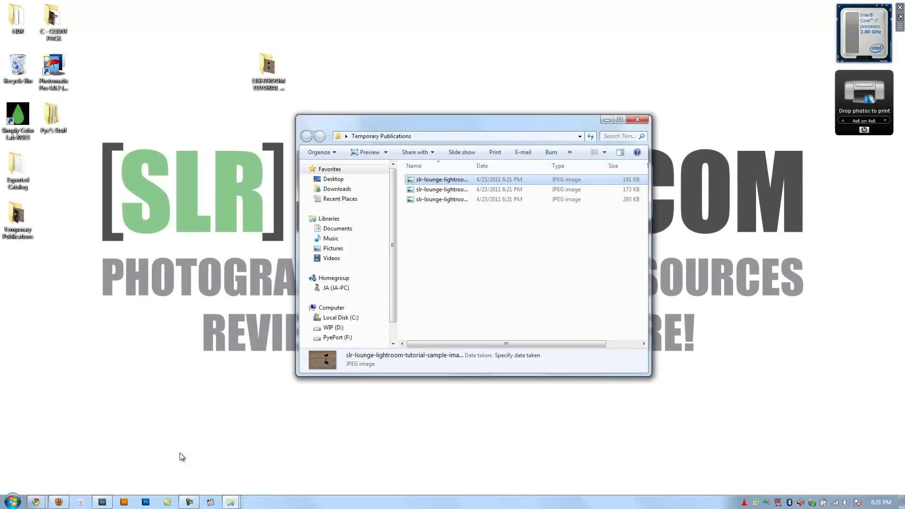
pyautogui.click(102, 502)
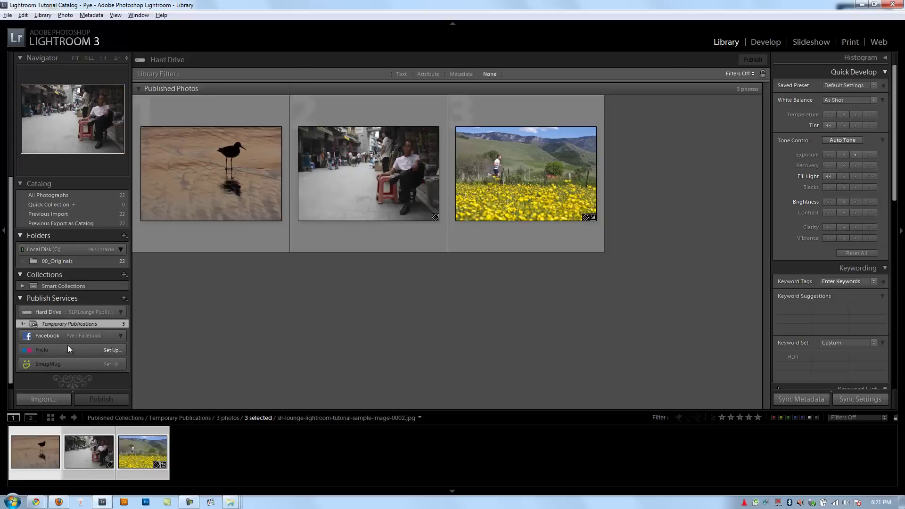